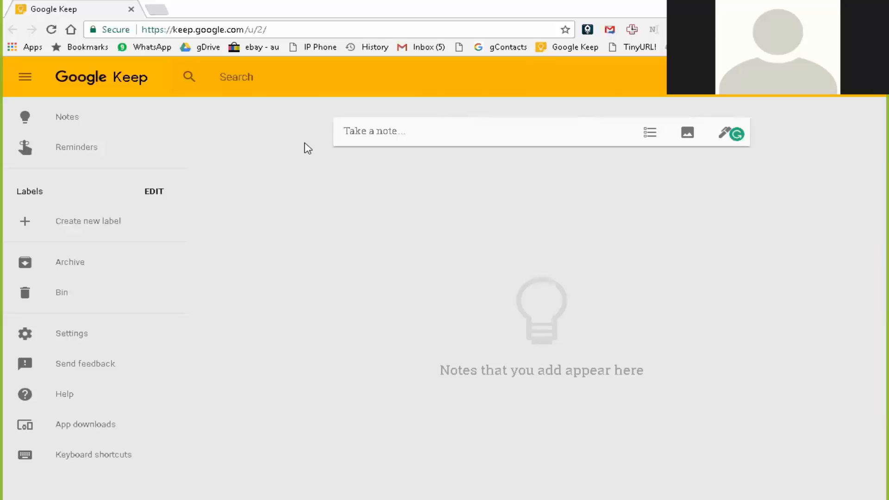
Create a checklist note titled Shopping List with the items Milk, Bread and Ice Cream.
left_click(650, 134)
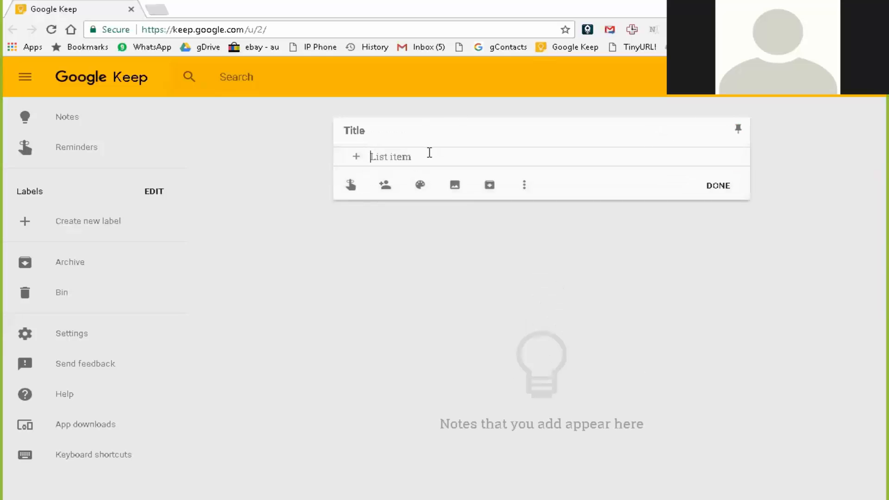
type("Milk")
key("Return")
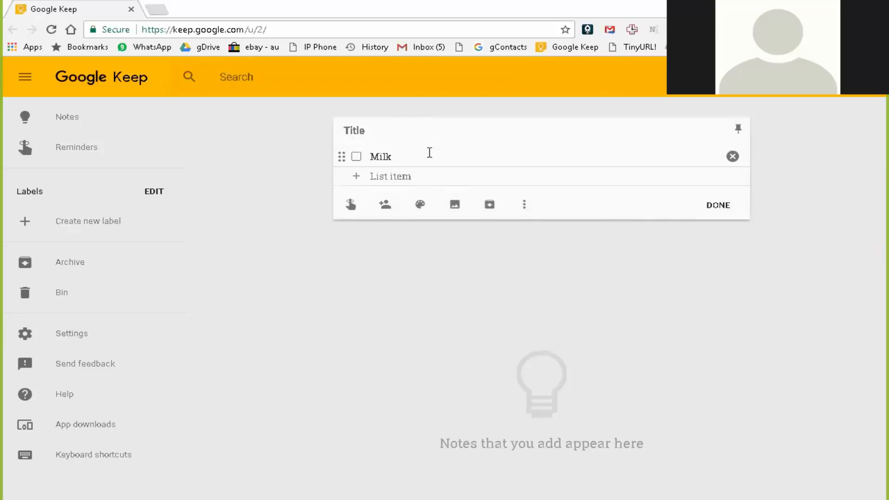
type("Bread")
key("Return")
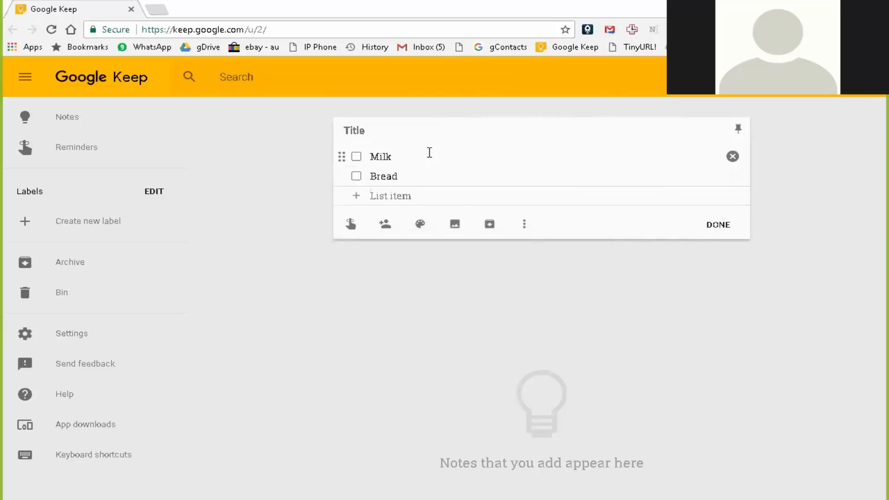
type("Ice Cream")
key("Return")
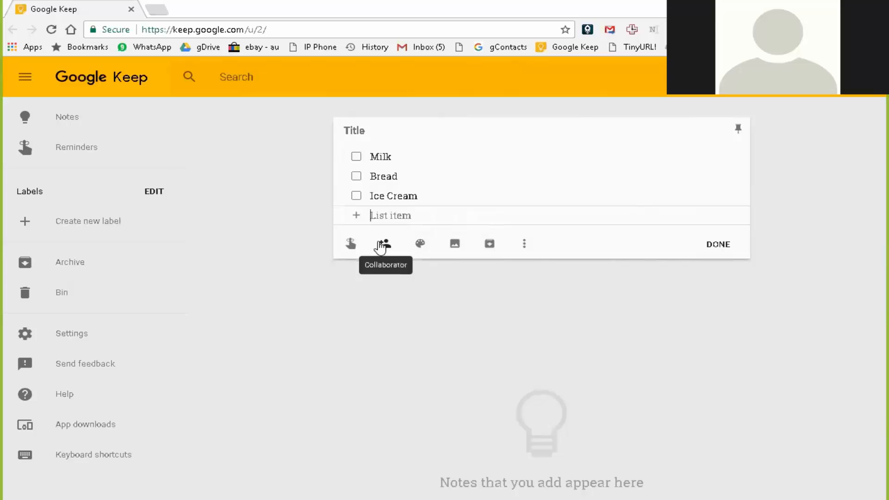
left_click(347, 130)
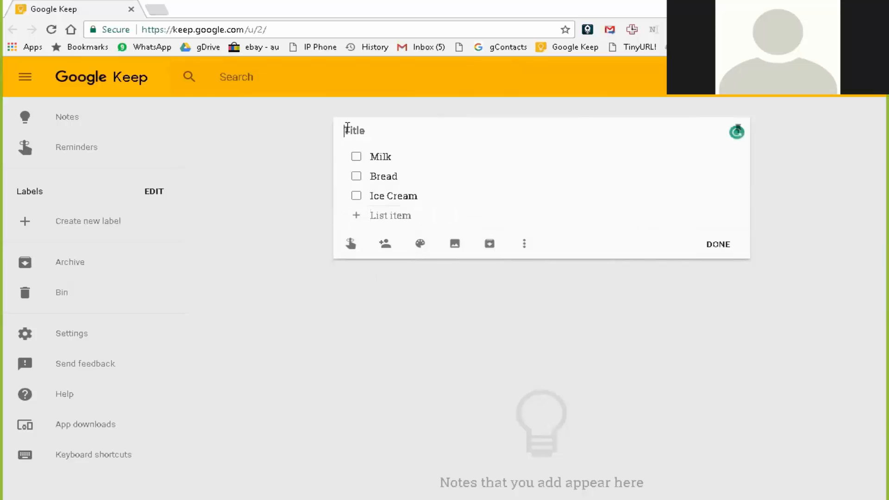
type("Shopping List")
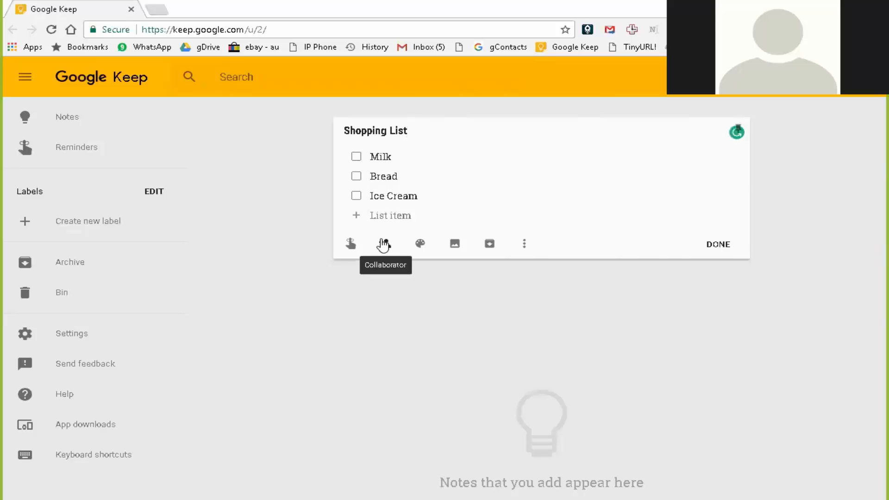
Share the Shopping List note with a collaborator using the suggested contact's e-mail, save the sharing and close the note.
left_click(384, 244)
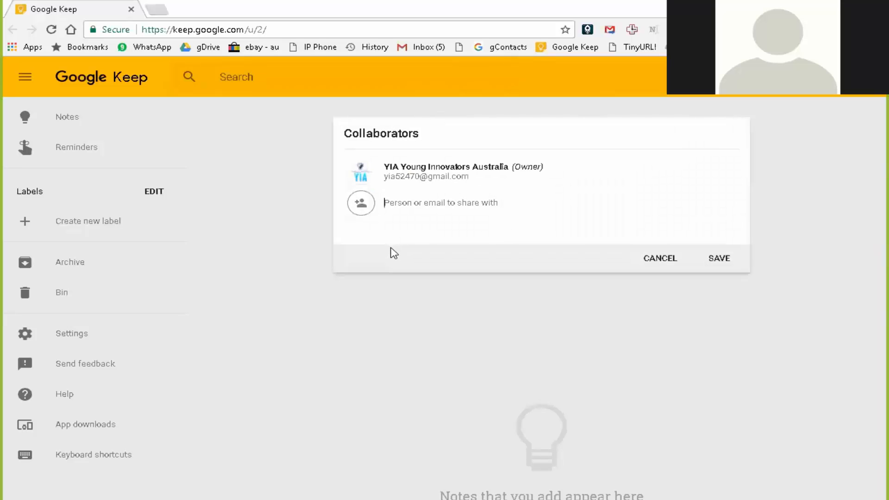
type("Shay")
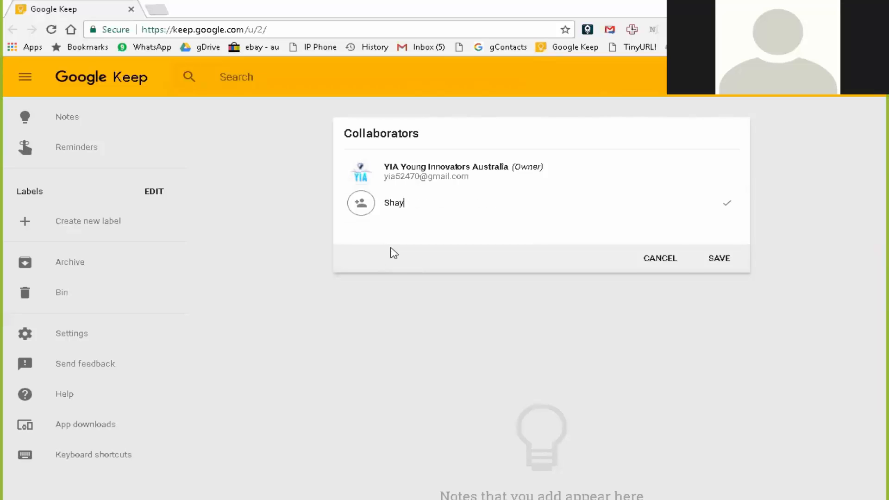
type("yan")
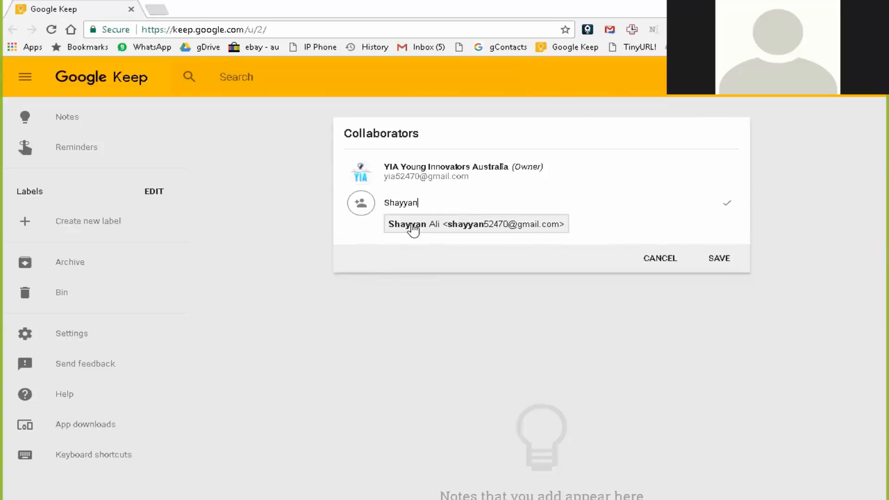
left_click(413, 228)
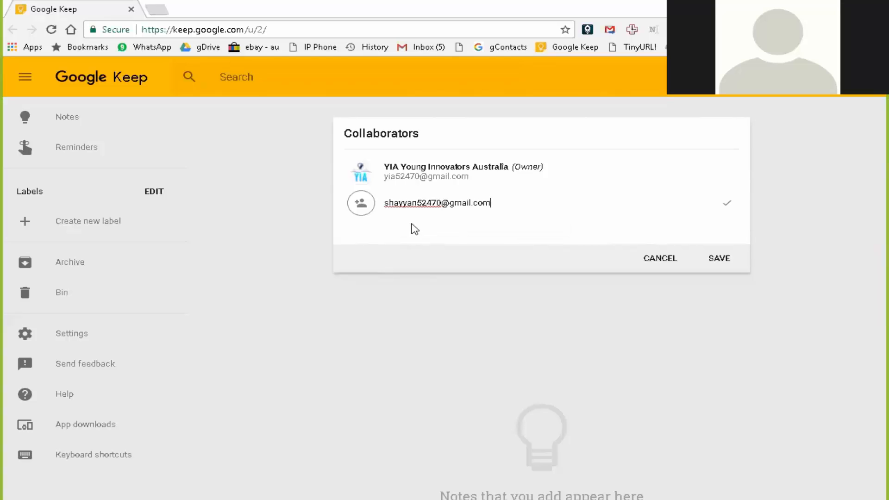
left_click(725, 262)
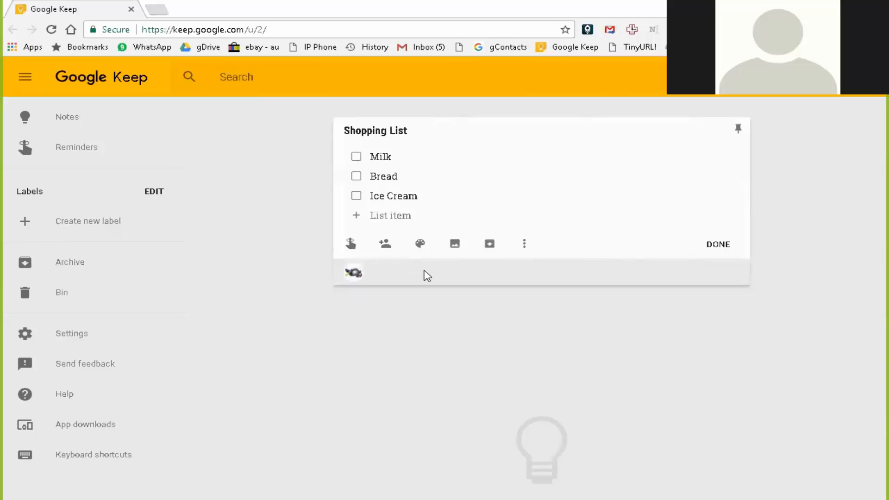
mouse_move(422, 250)
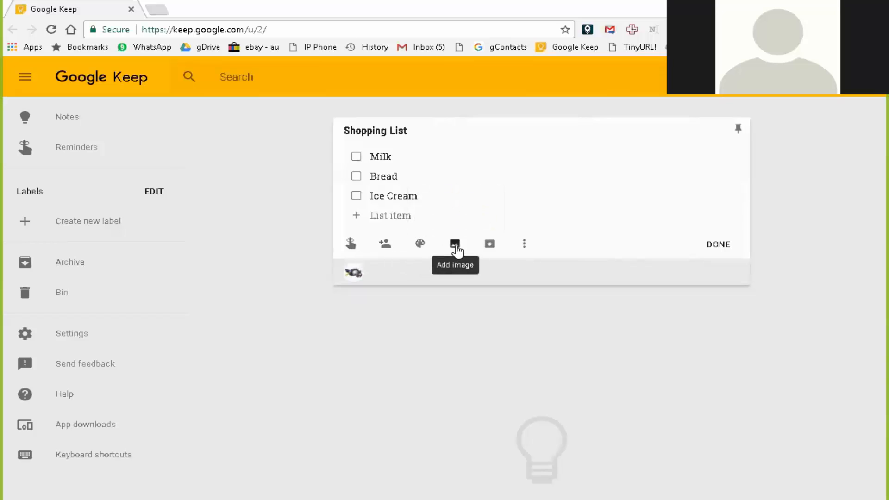
left_click(283, 292)
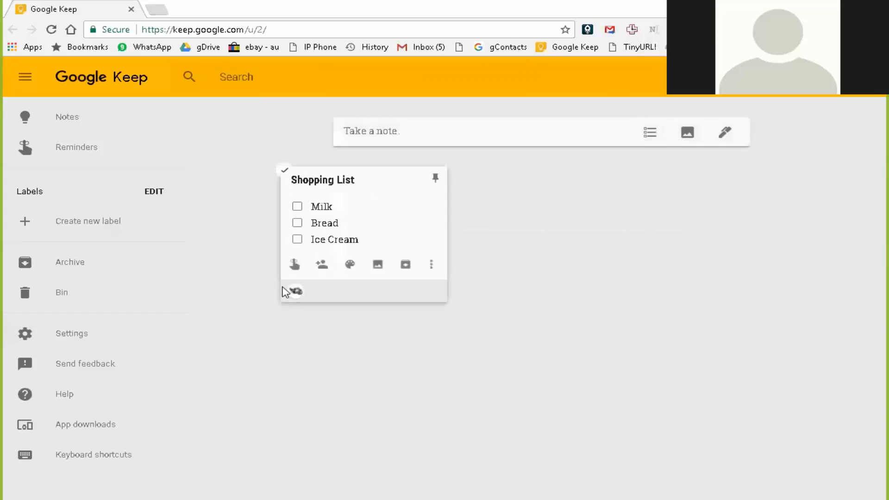
Create a note reading "Call a Friend" with a reminder for later today at 20:00.
left_click(398, 135)
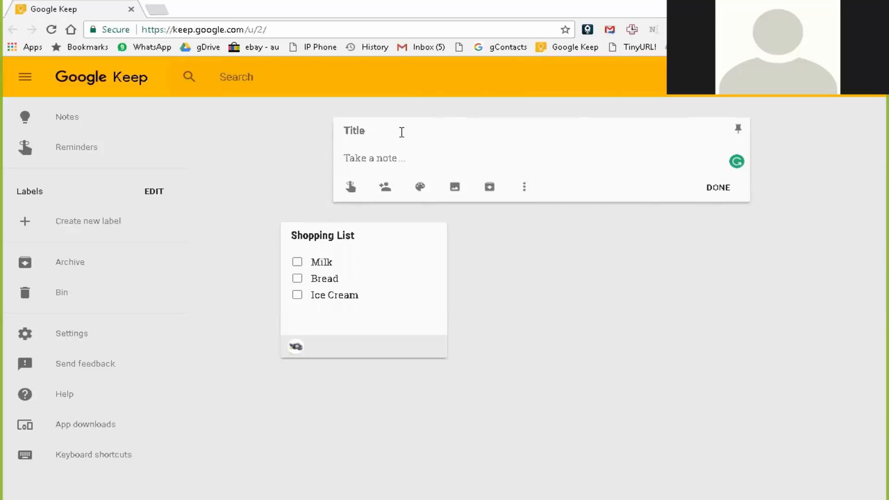
type("Call a Friend")
left_click(350, 187)
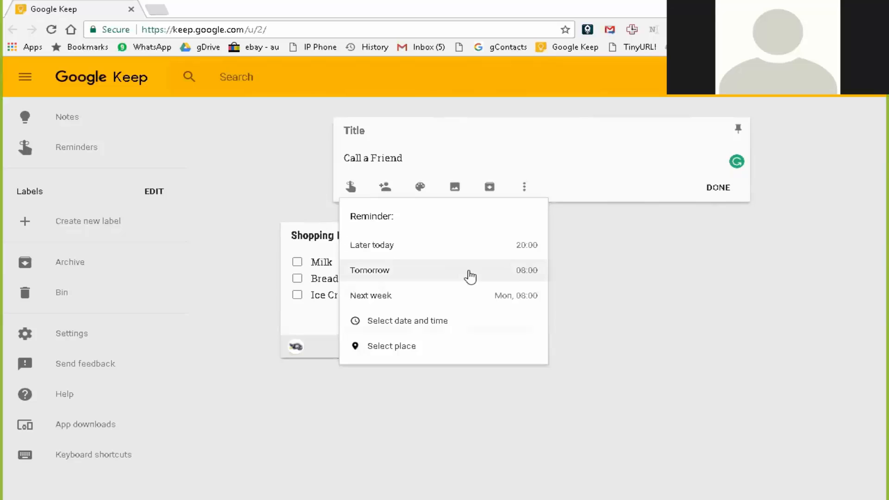
left_click(525, 254)
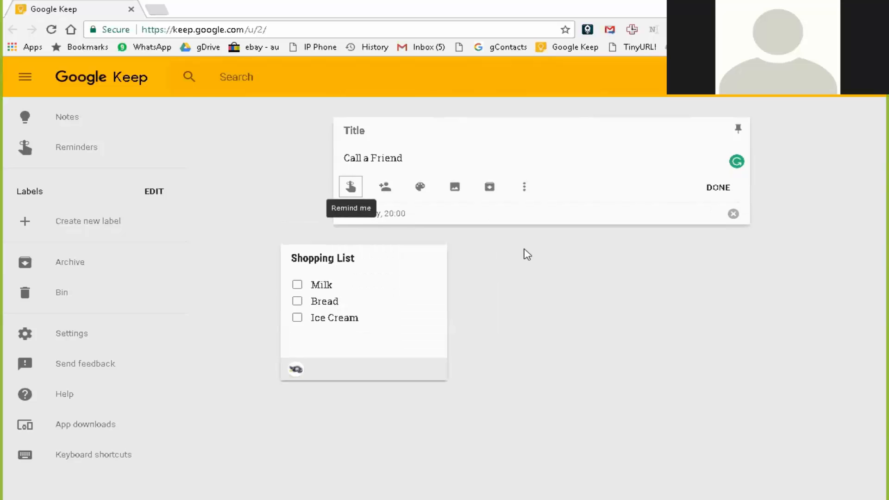
left_click(519, 302)
mouse_move(393, 253)
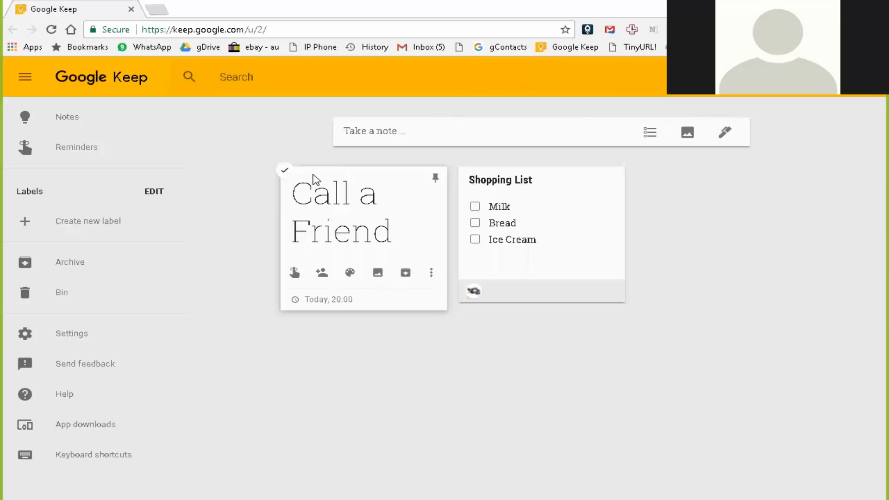
Create a note reading "Hammer" with a place reminder for Bunnings Campbelltown.
left_click(347, 130)
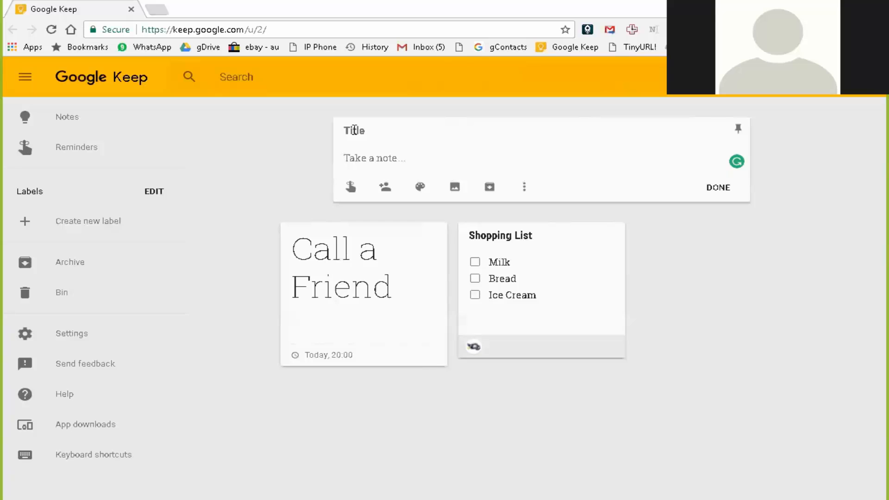
type("Hammer")
left_click(350, 187)
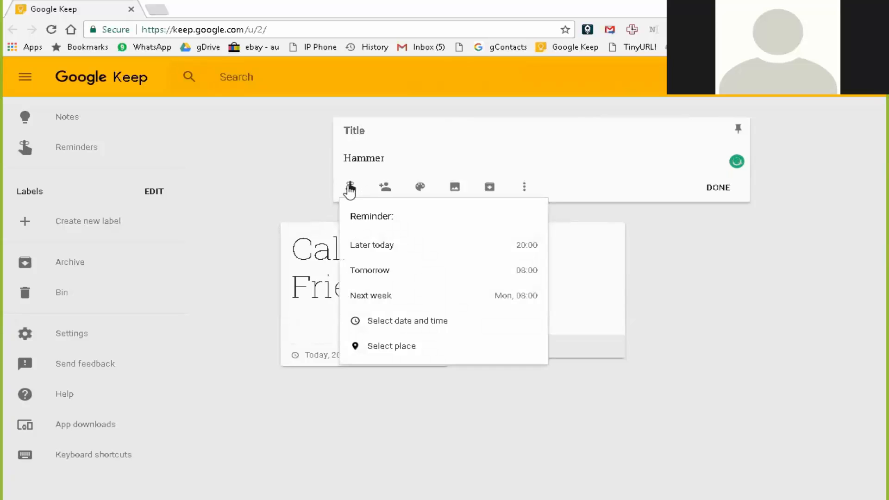
left_click(393, 346)
type("Bun")
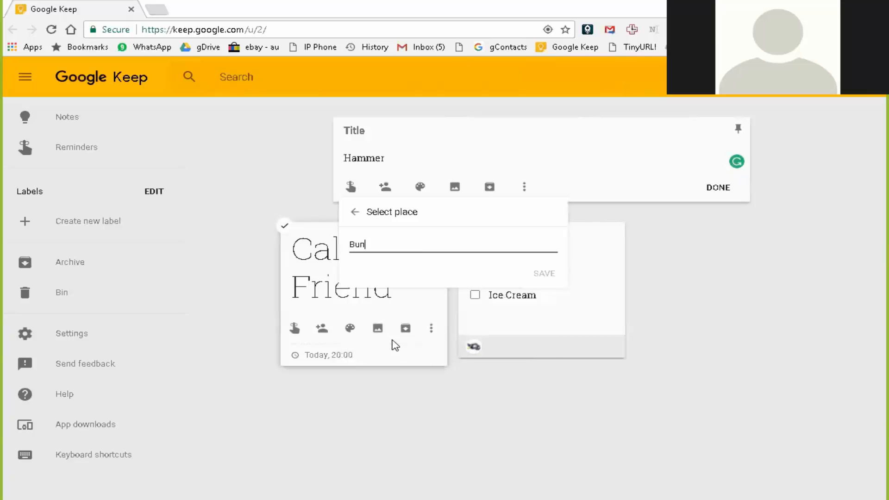
type("nings")
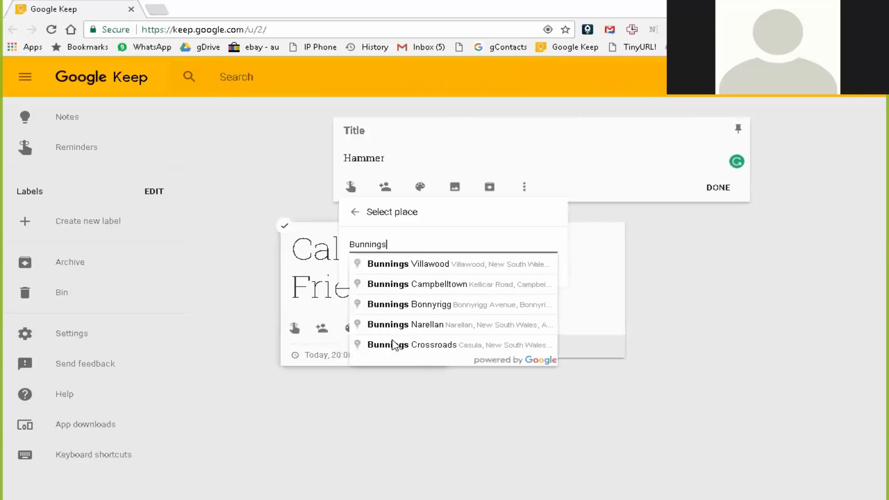
key("Down")
key("Down")
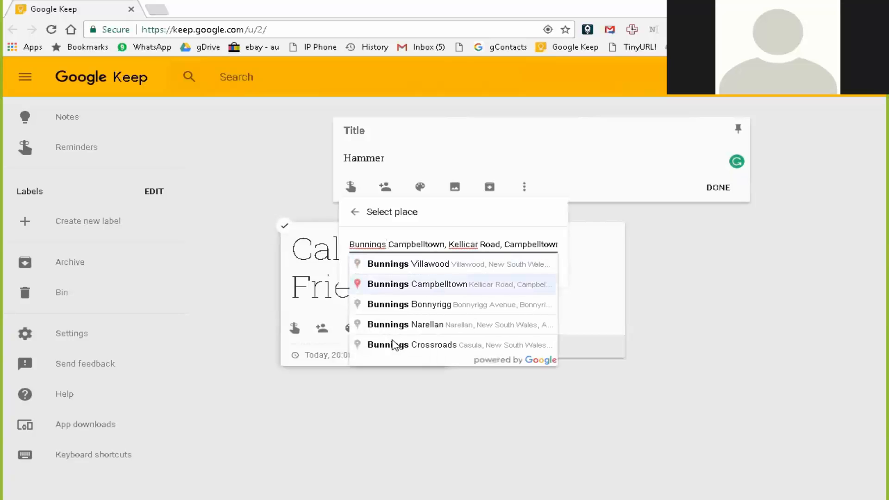
left_click(431, 283)
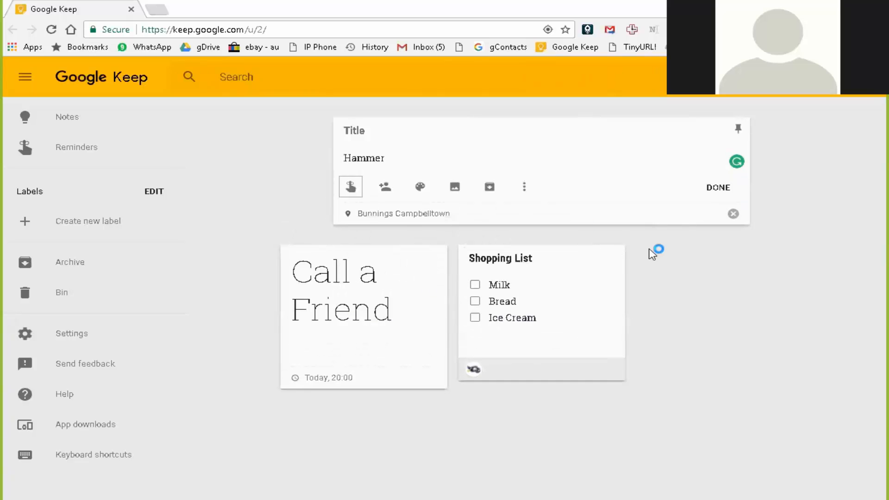
left_click(716, 189)
mouse_move(339, 243)
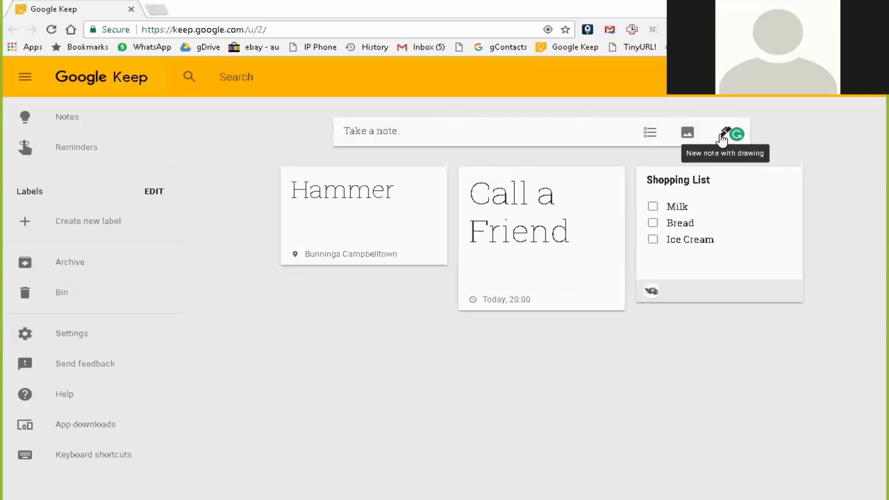
Create an image note from the file DesignThinking-PG.jpg and close it.
left_click(693, 133)
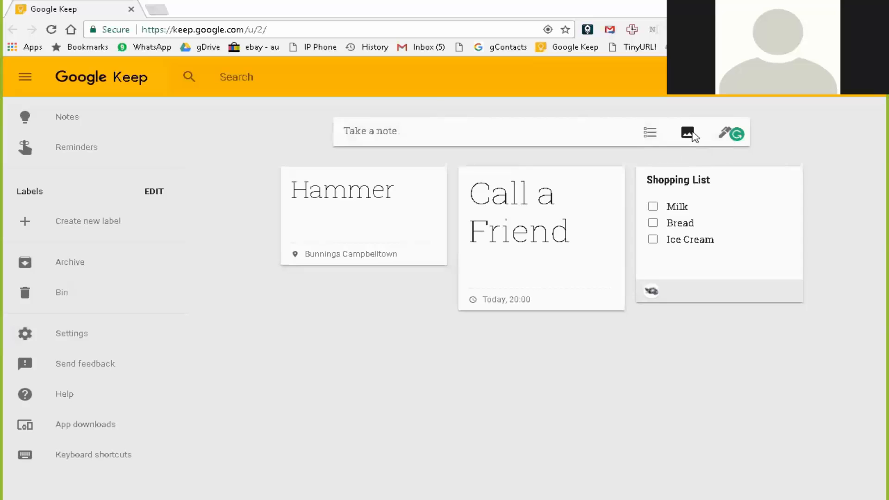
left_click(180, 117)
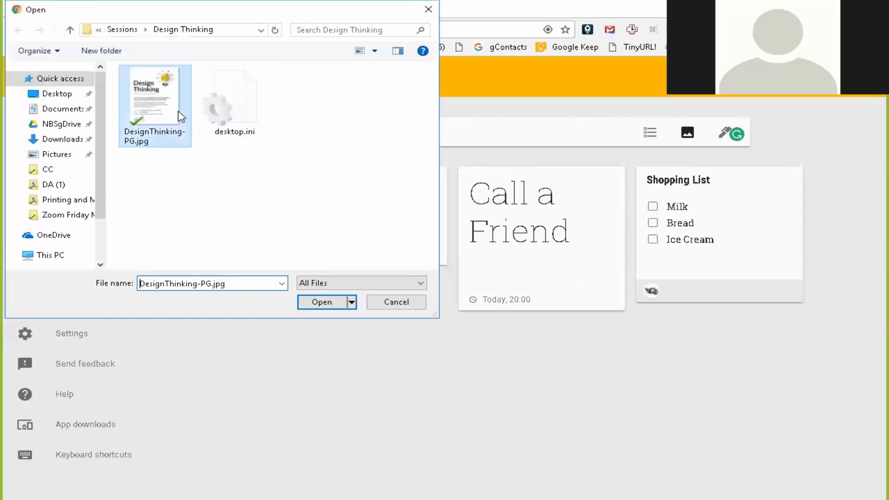
double_click(180, 117)
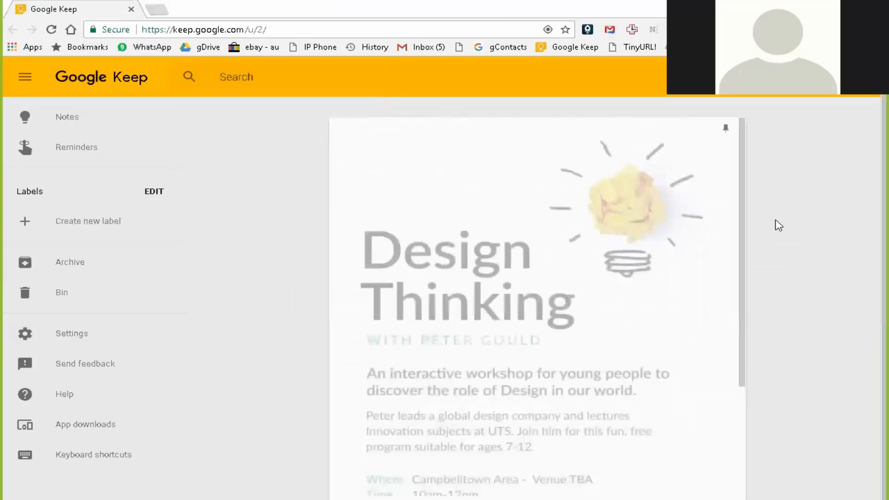
left_click(778, 225)
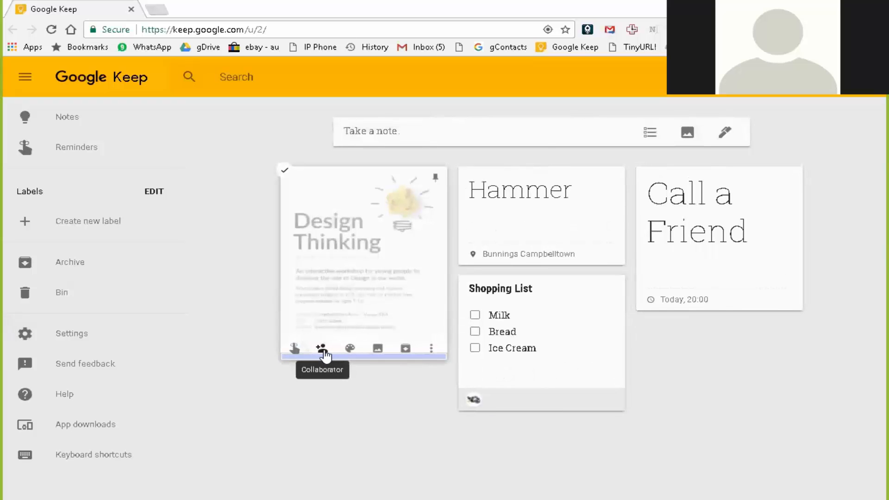
left_click(296, 352)
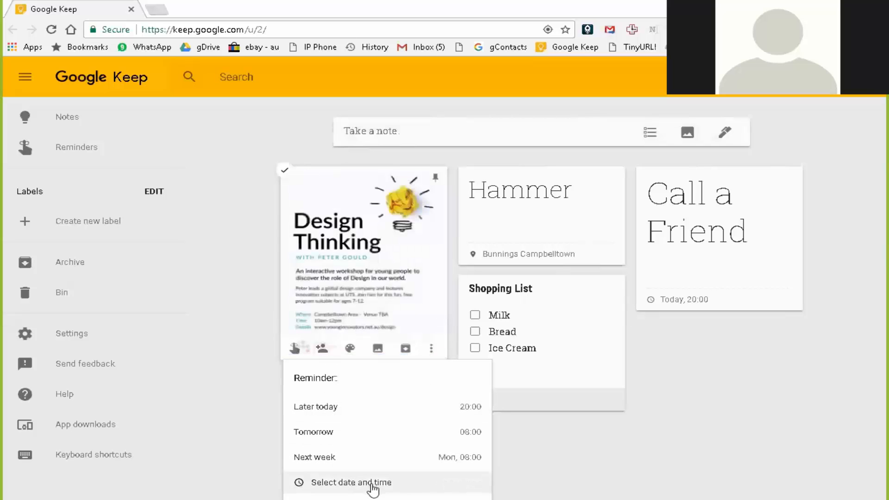
left_click(348, 484)
left_click(302, 436)
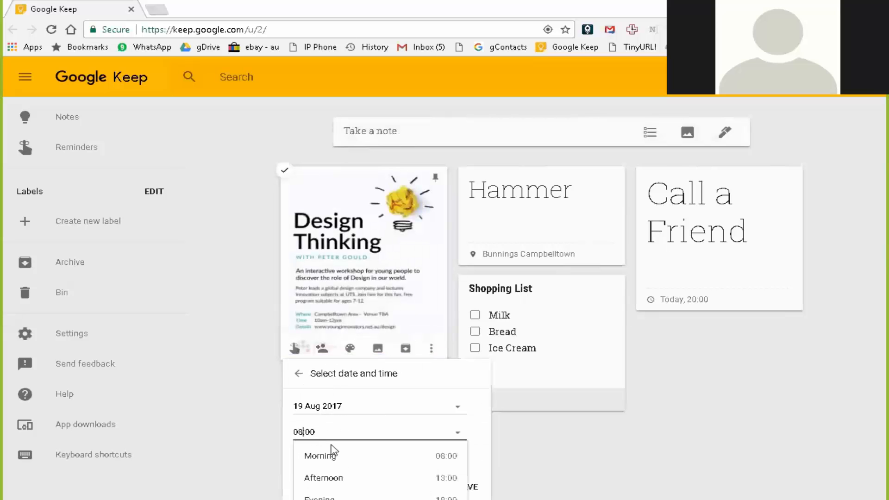
left_click_drag(302, 433, 300, 432)
type("7")
key("Right")
key("Delete")
type("4")
left_click(220, 385)
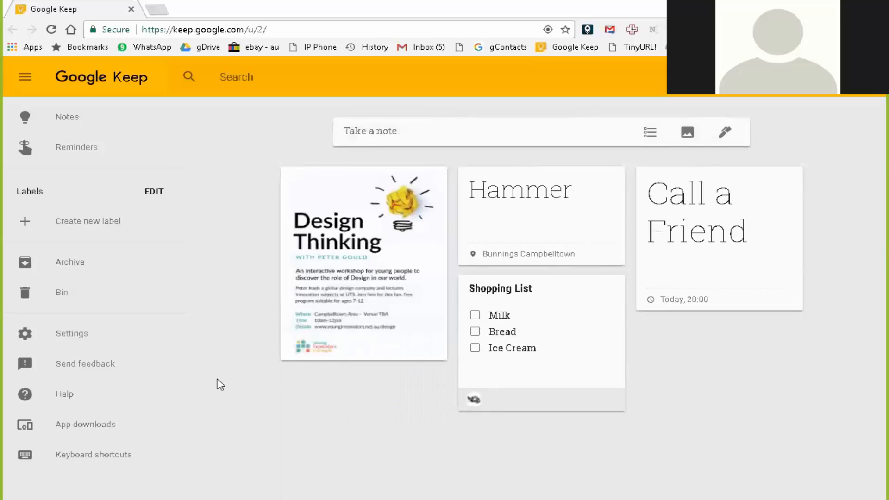
left_click(317, 351)
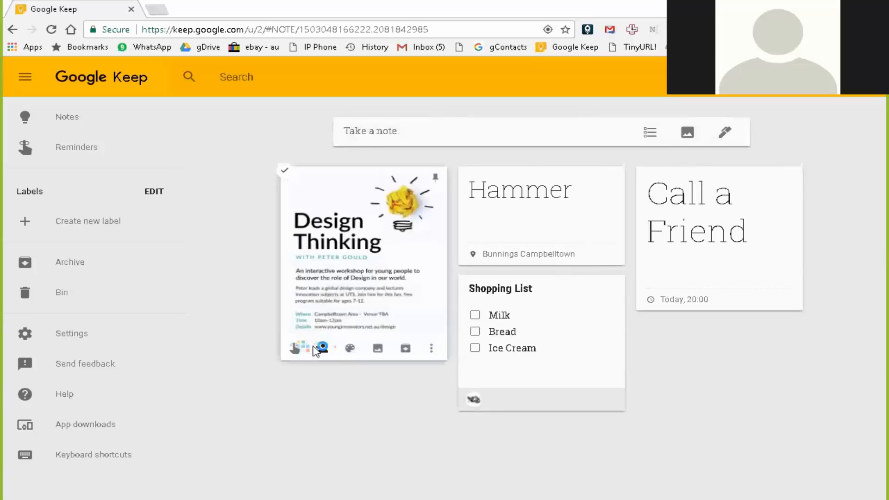
key("Escape")
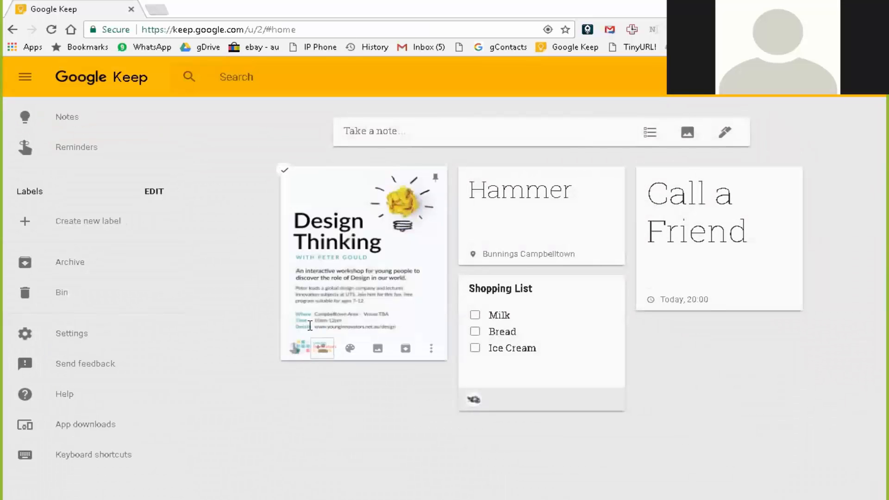
Add a reminder to the Design Thinking image note for 19 Aug 2017 at 19:40 and save it.
left_click(295, 348)
left_click(343, 484)
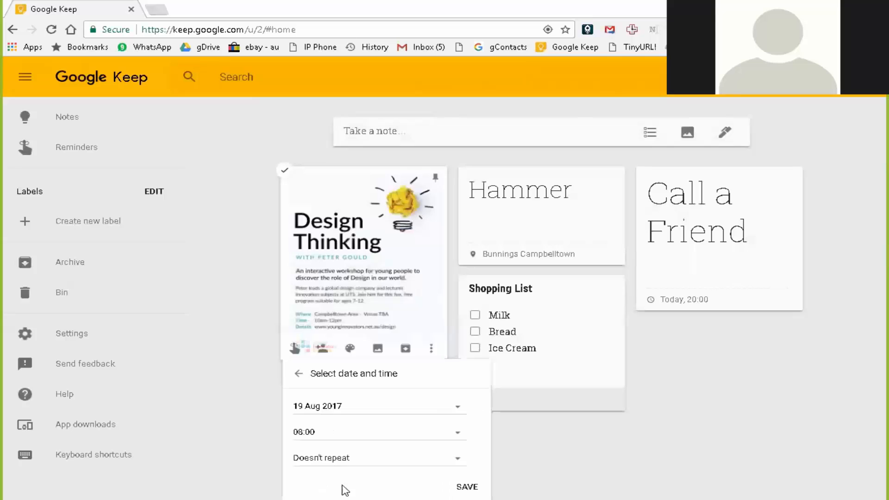
left_click(302, 435)
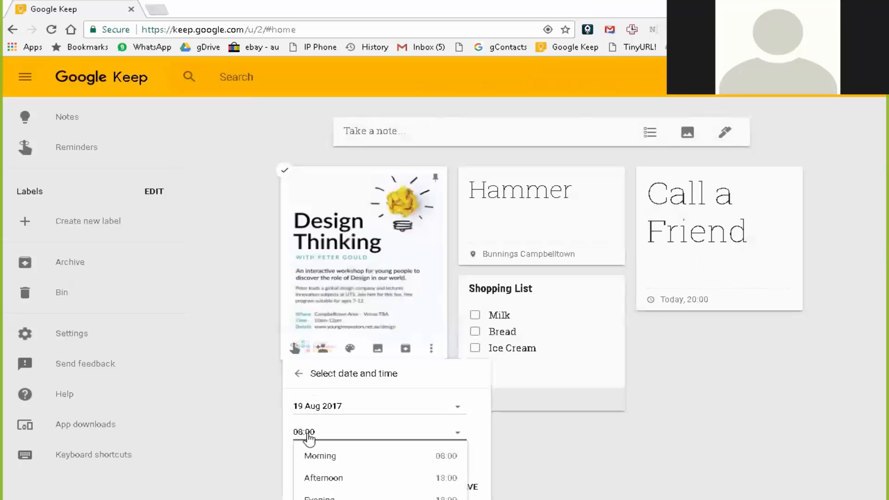
key("Delete")
key("BackSpace")
type("19")
key("Right")
key("Delete")
type("4")
key("Tab")
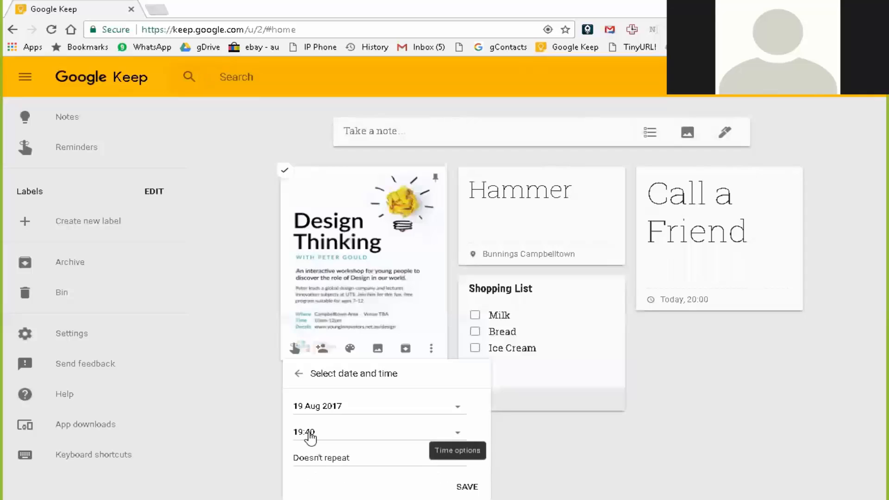
left_click(467, 487)
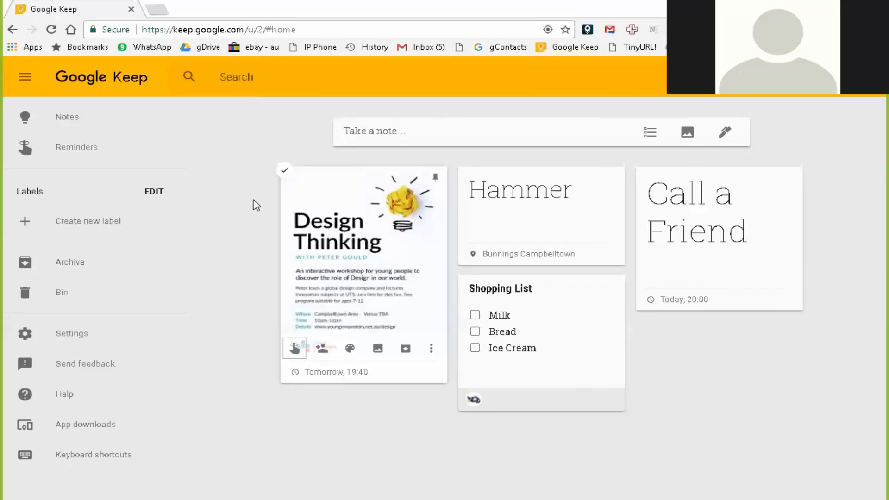
Create a drawing note with the handwritten words "help kids" and close it.
left_click(725, 139)
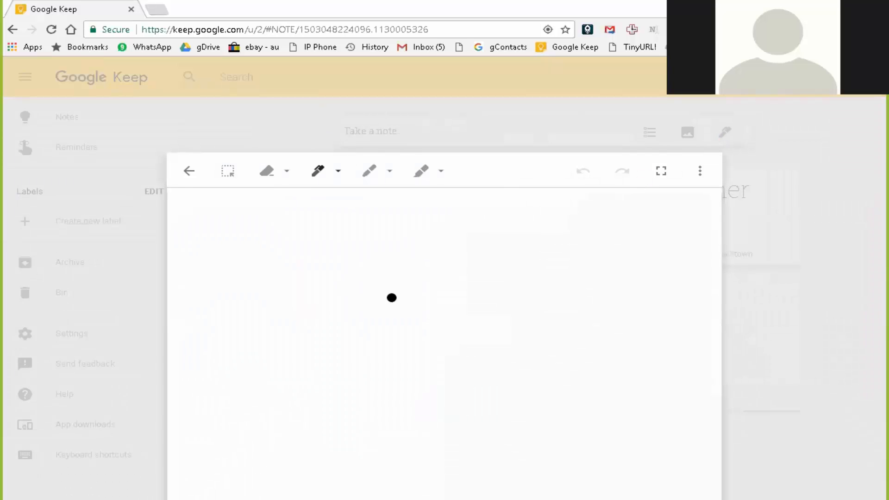
mouse_move(270, 291)
left_mouse_down()
mouse_move(275, 343)
mouse_move(282, 328)
mouse_move(318, 321)
left_mouse_up()
mouse_move(348, 309)
left_mouse_down()
mouse_move(361, 309)
mouse_move(349, 315)
left_mouse_up()
mouse_move(410, 271)
left_mouse_down()
mouse_move(423, 296)
mouse_move(460, 302)
mouse_move(522, 291)
left_mouse_up()
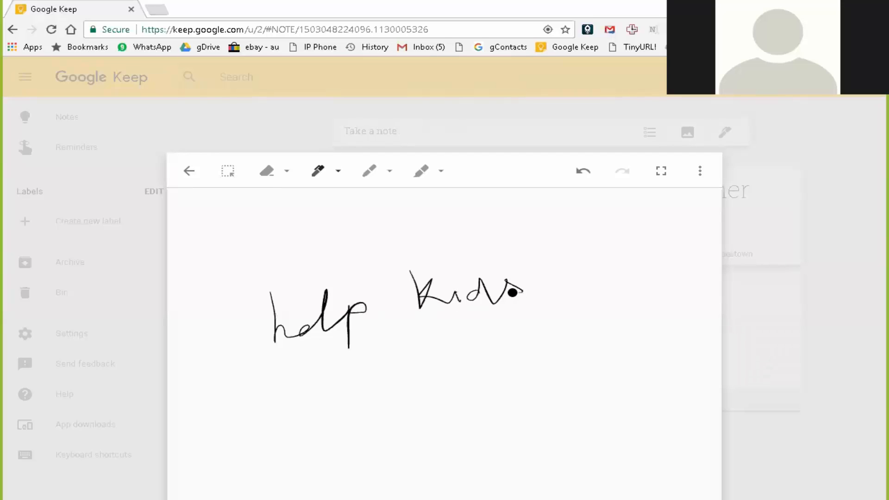
left_click(460, 281)
left_click(749, 303)
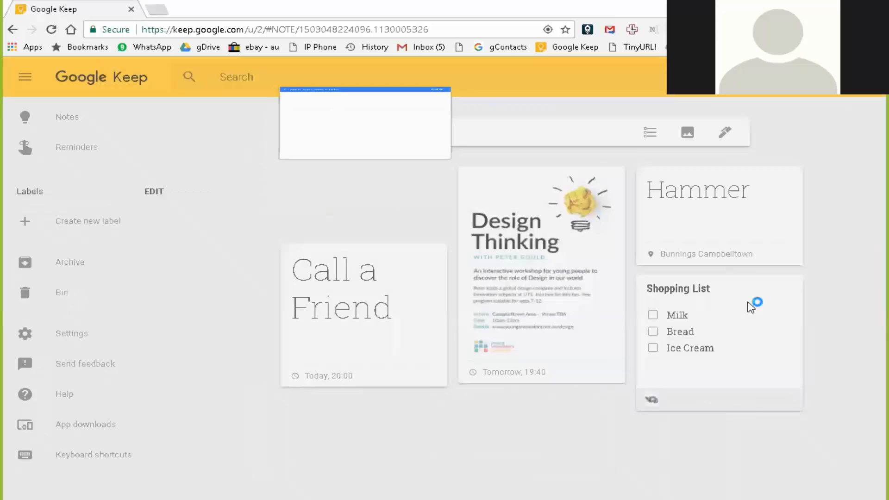
Look through the pinned and other notes in the second Google Keep account with existing labels and lists.
mouse_move(750, 307)
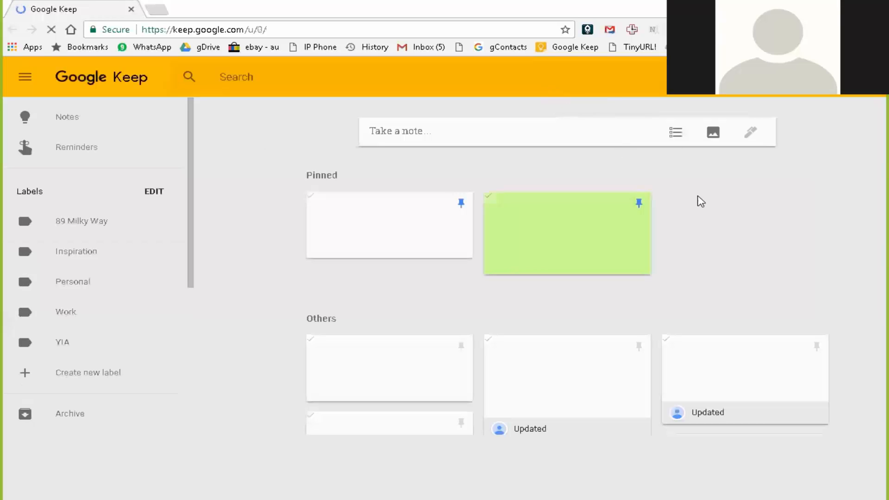
scroll(708, 205, "down", 1)
scroll(711, 210, "down", 4)
scroll(711, 210, "up", 4)
scroll(711, 211, "down", 3)
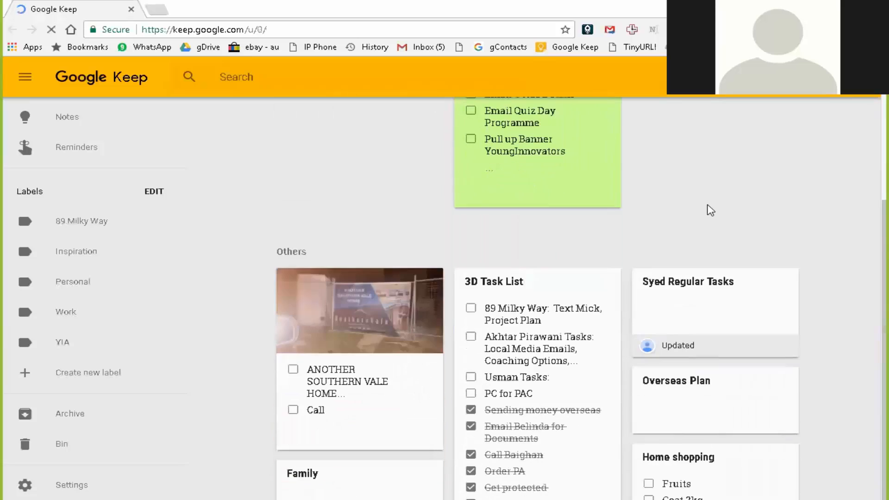
scroll(708, 209, "down", 4)
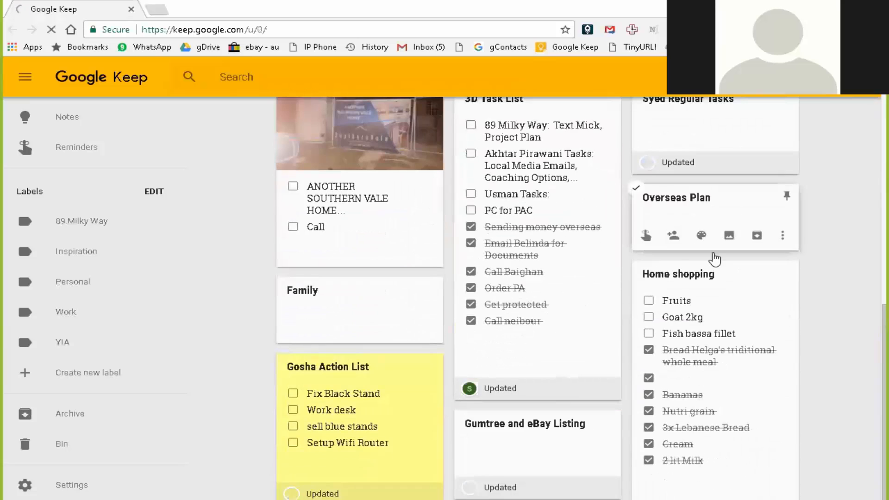
scroll(716, 260, "up", 6)
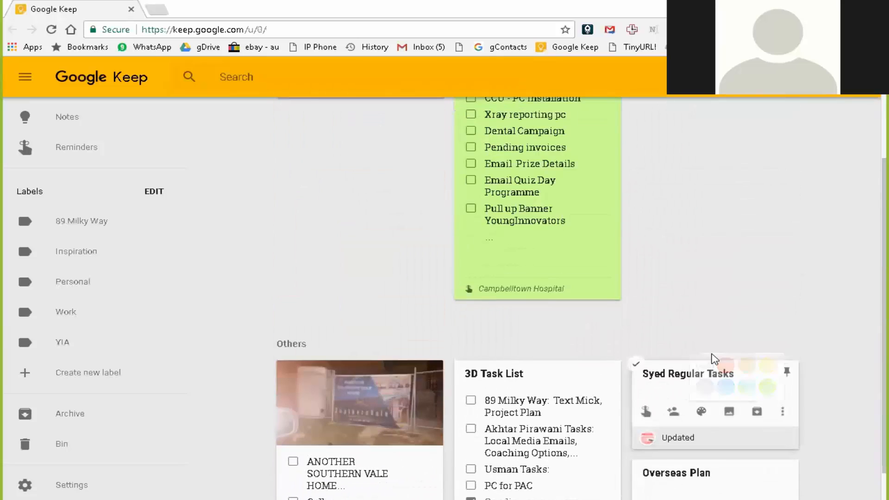
scroll(715, 359, "up", 4)
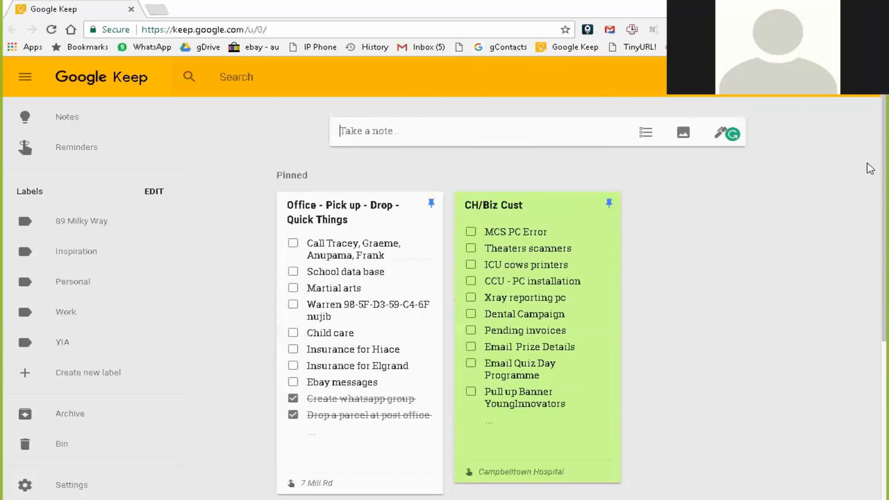
scroll(757, 231, "down", 3)
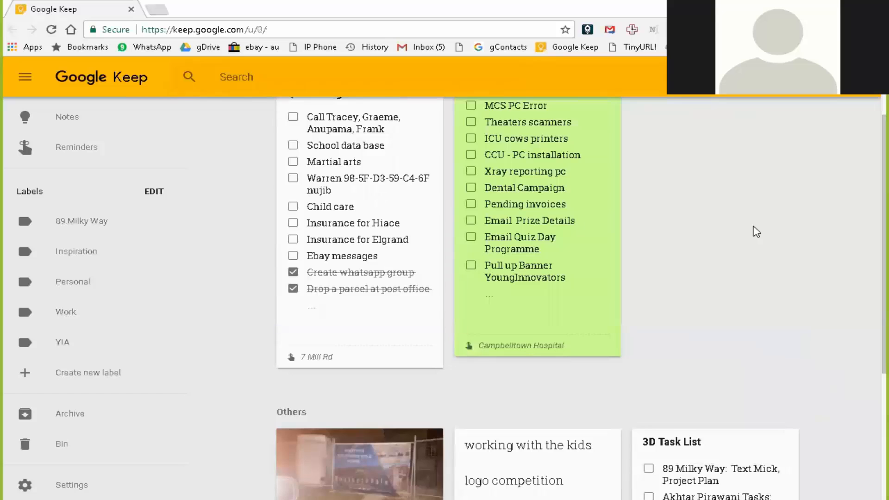
scroll(757, 231, "up", 3)
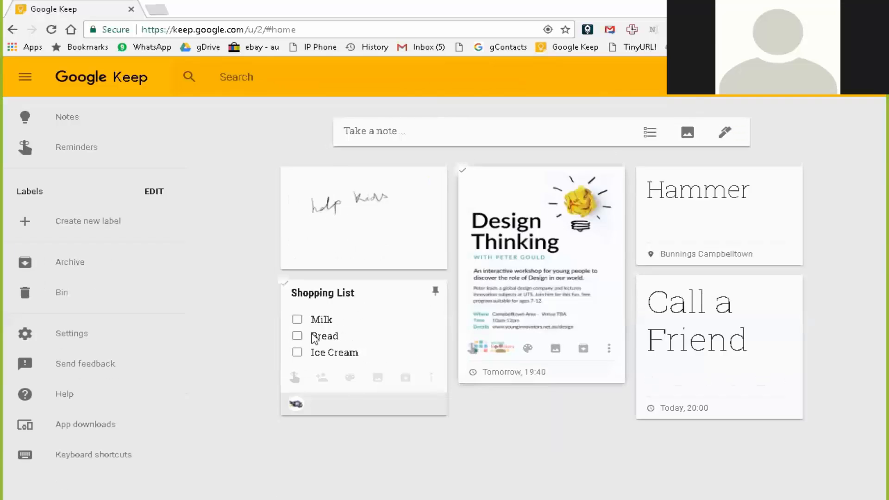
Open the Shopping List note and check off Milk, Bread and Ice Cream.
left_click(350, 322)
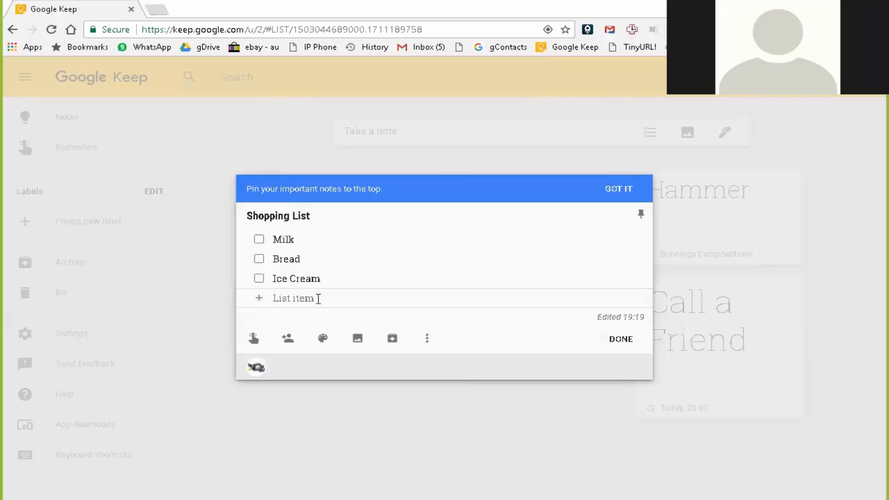
left_click(260, 240)
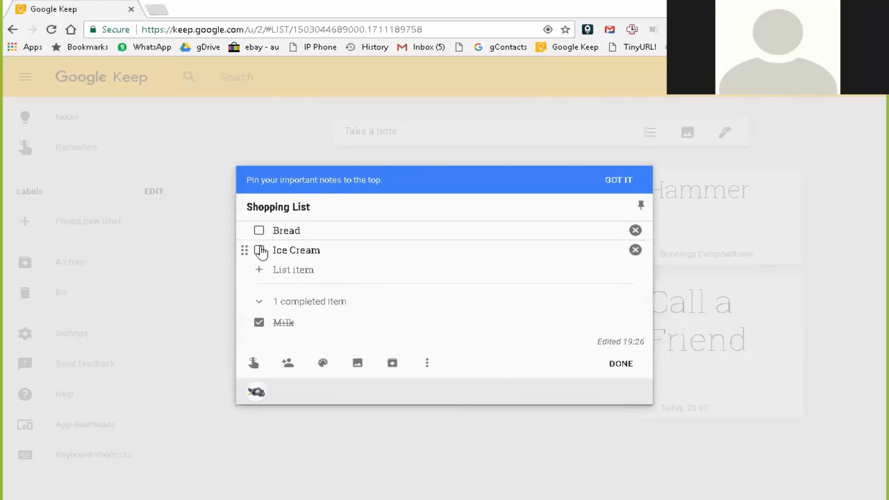
left_click(258, 232)
left_click(259, 232)
Re-add Milk to the Shopping List from the suggested completed item and dismiss the note-pinning tip.
left_click(284, 230)
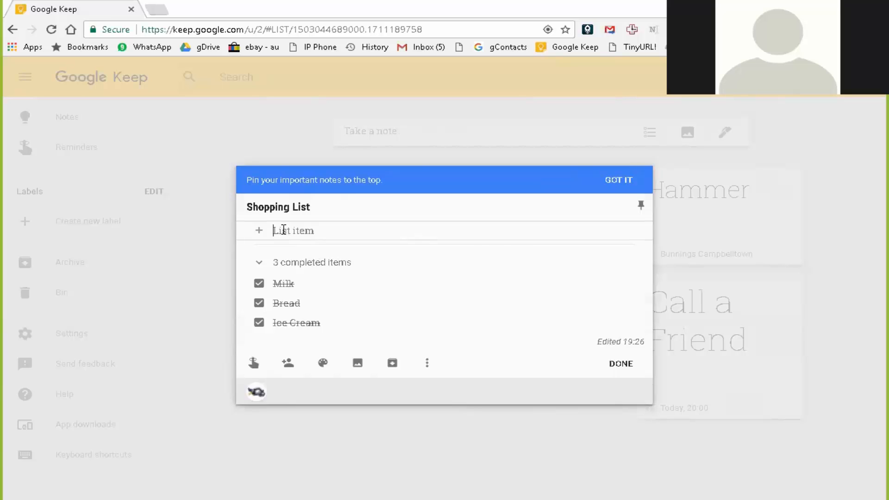
type("Milk")
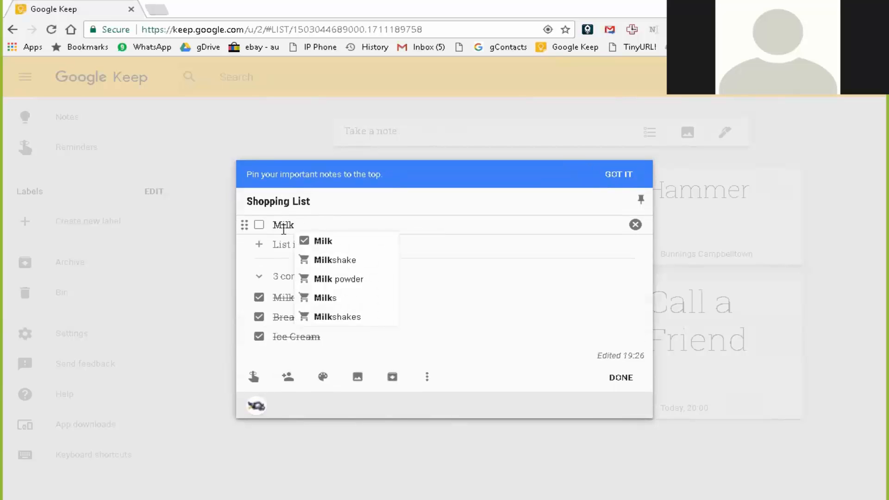
left_click(310, 243)
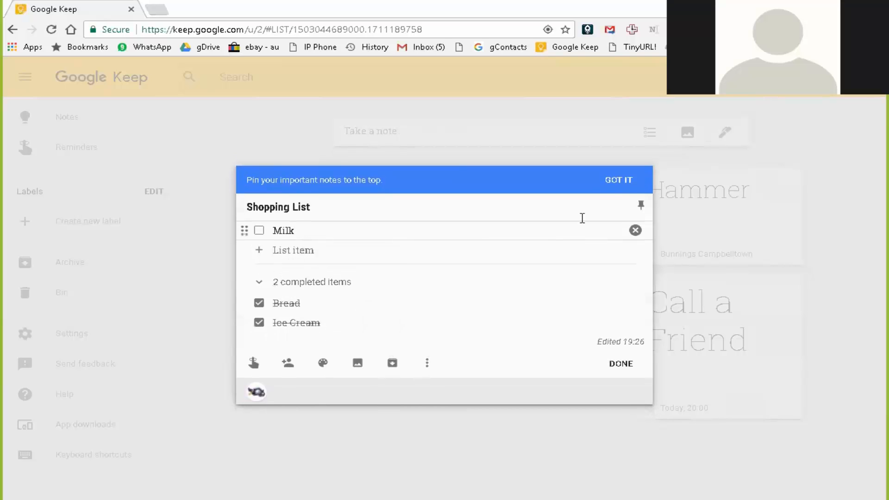
left_click(613, 181)
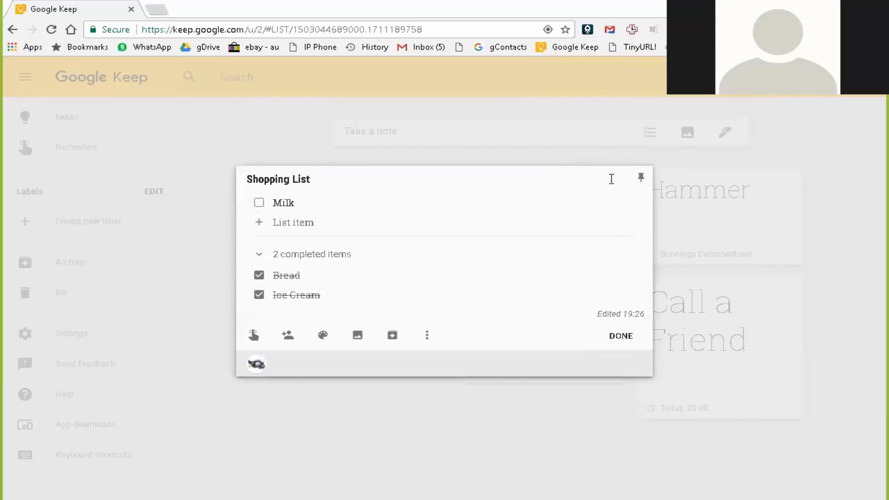
Close the Shopping List note and uncheck Bread and Ice Cream on its card.
left_click(615, 338)
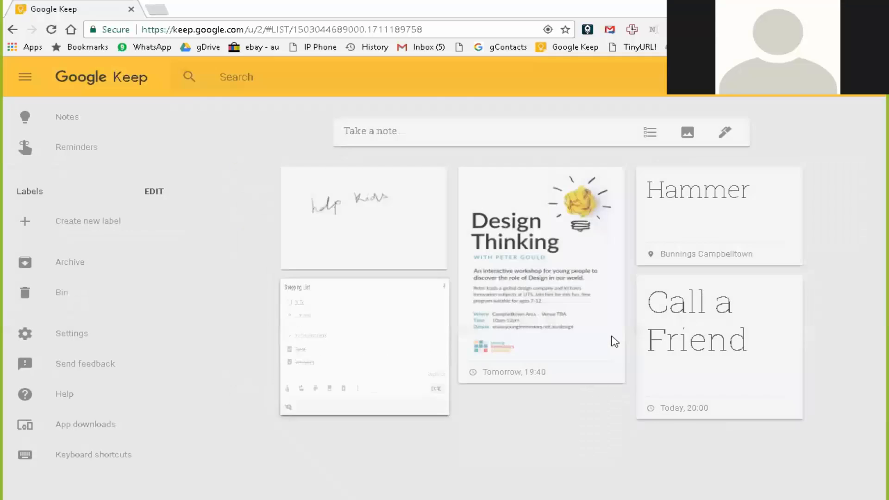
left_click(298, 336)
left_click(296, 353)
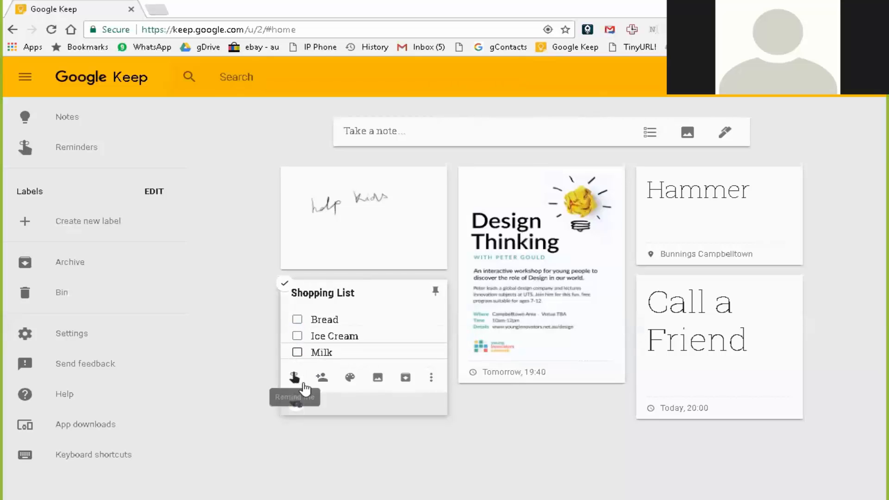